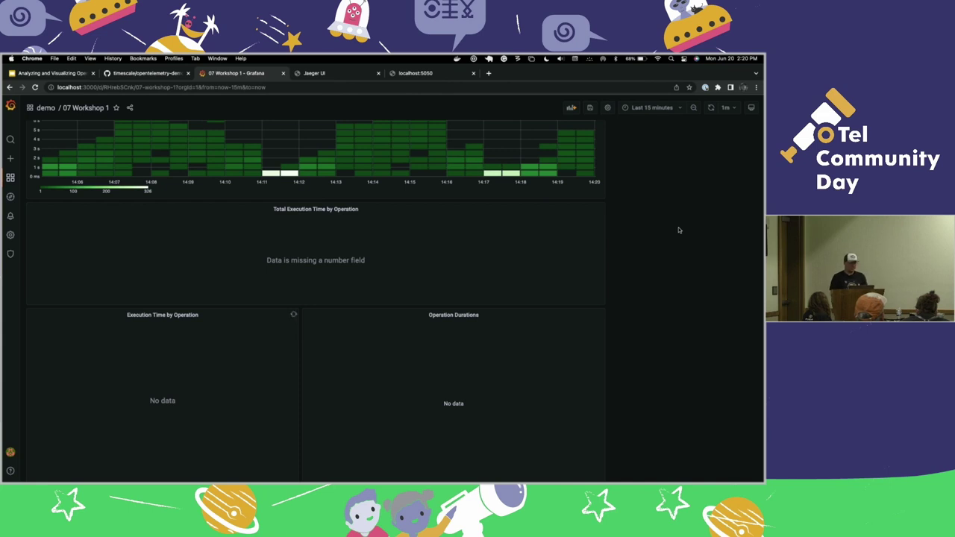
Set the dashboard's time range to the last 5 minutes and bring the Execution Time by Operation chart into view
click(677, 109)
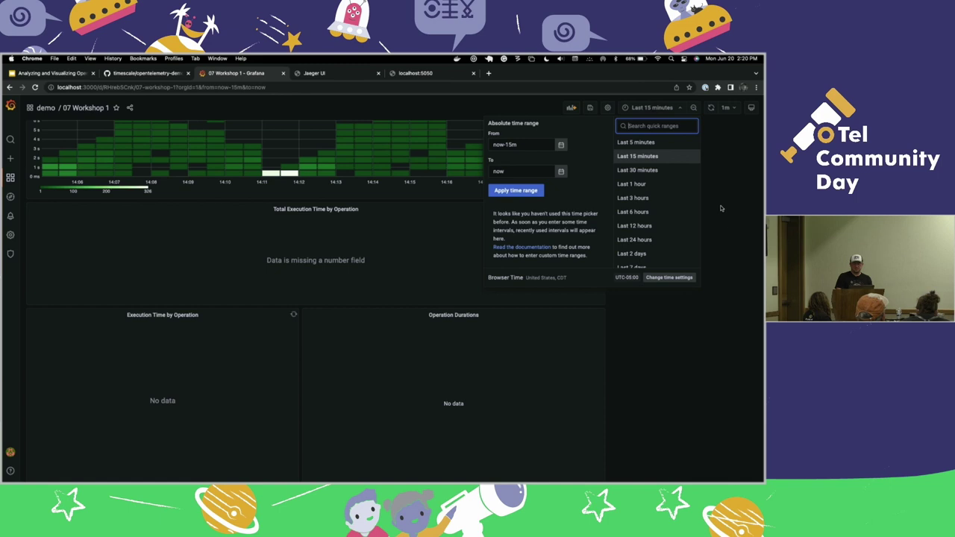
click(680, 142)
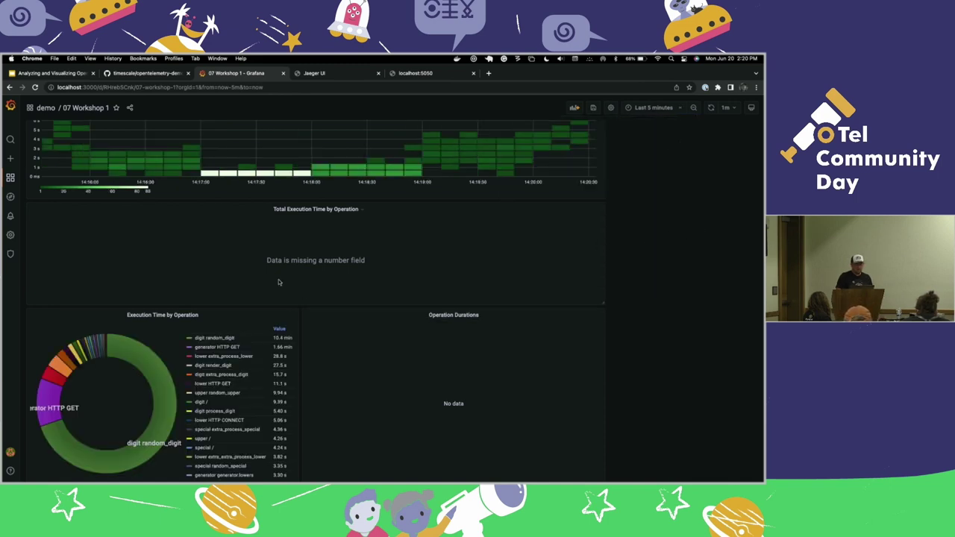
scroll(278, 282, down, 1)
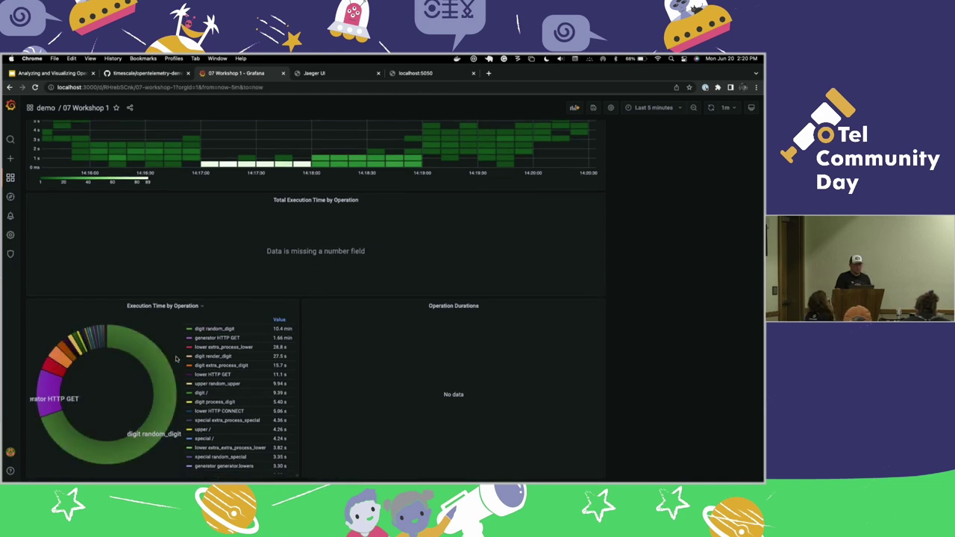
Examine the slices of the Execution Time by Operation chart and the trace, throughput and latency panels above it
mouse_move(130, 329)
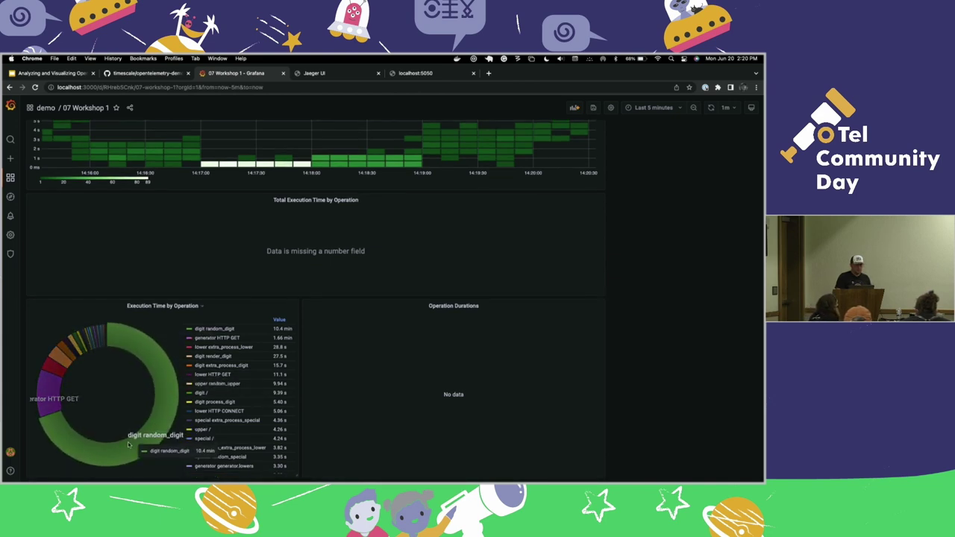
mouse_move(72, 350)
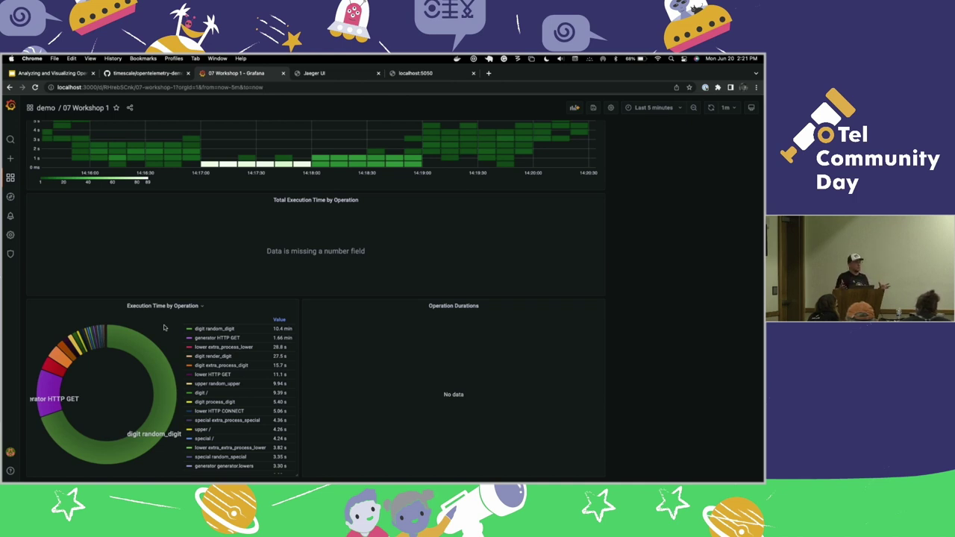
scroll(491, 373, up, 10)
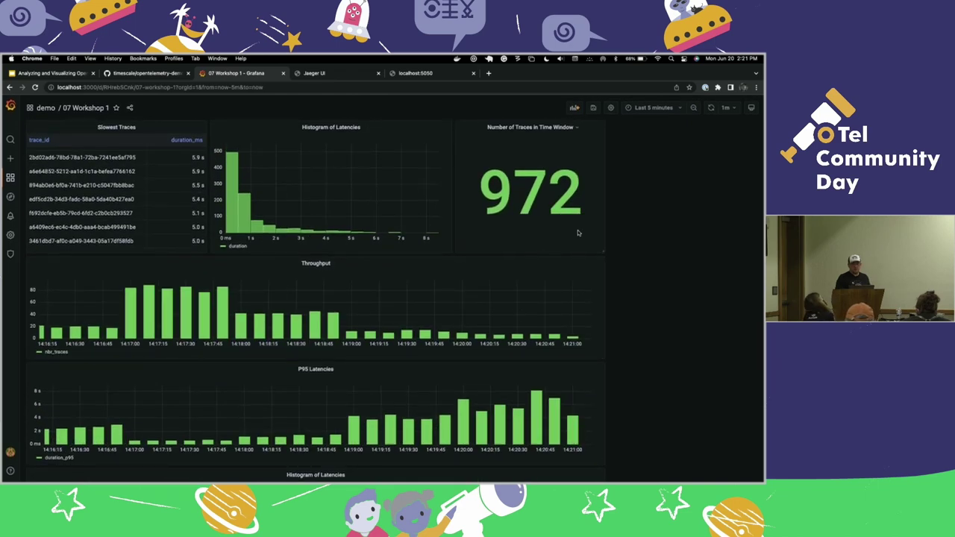
scroll(583, 236, down, 10)
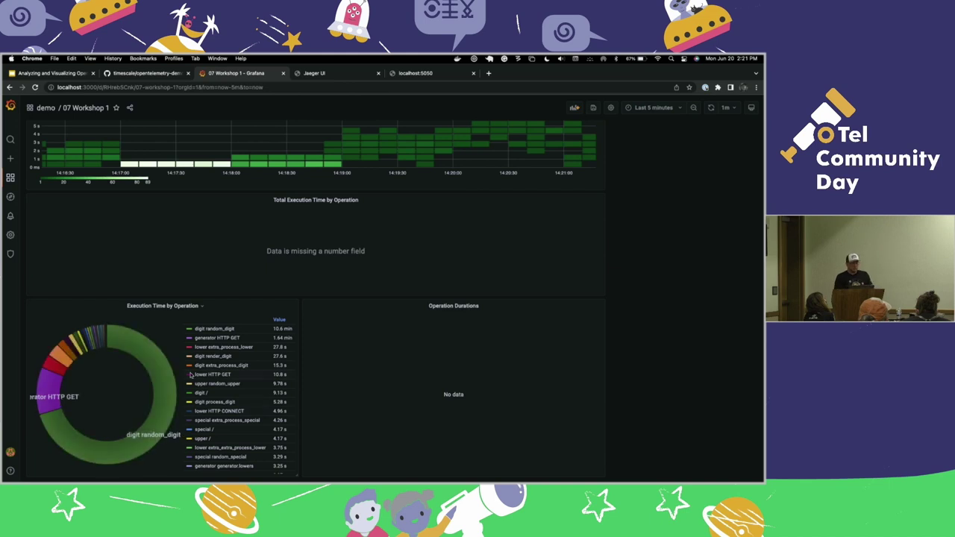
mouse_move(157, 429)
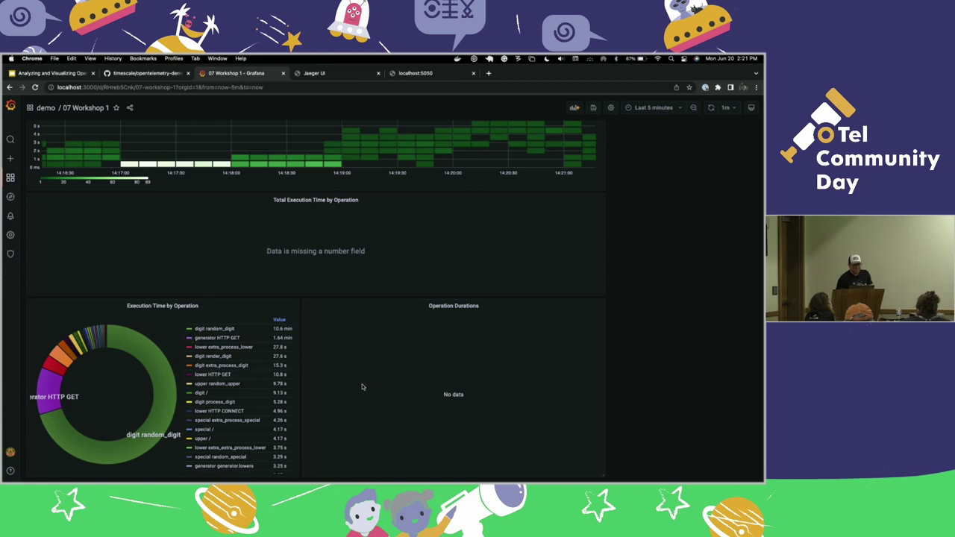
Switch to the Google Slides presentation and advance to the SQL query on the Operation Execution Times Table slide
click(74, 67)
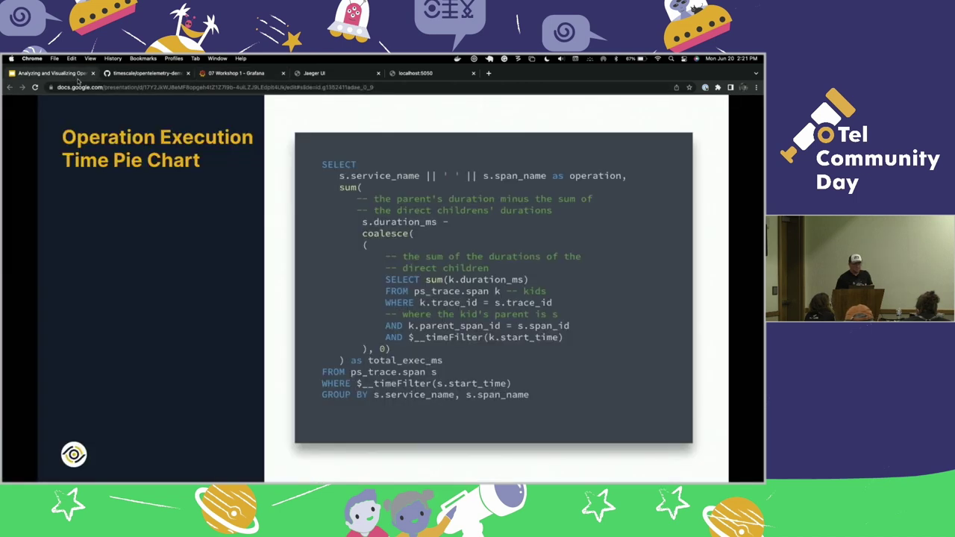
key(Right)
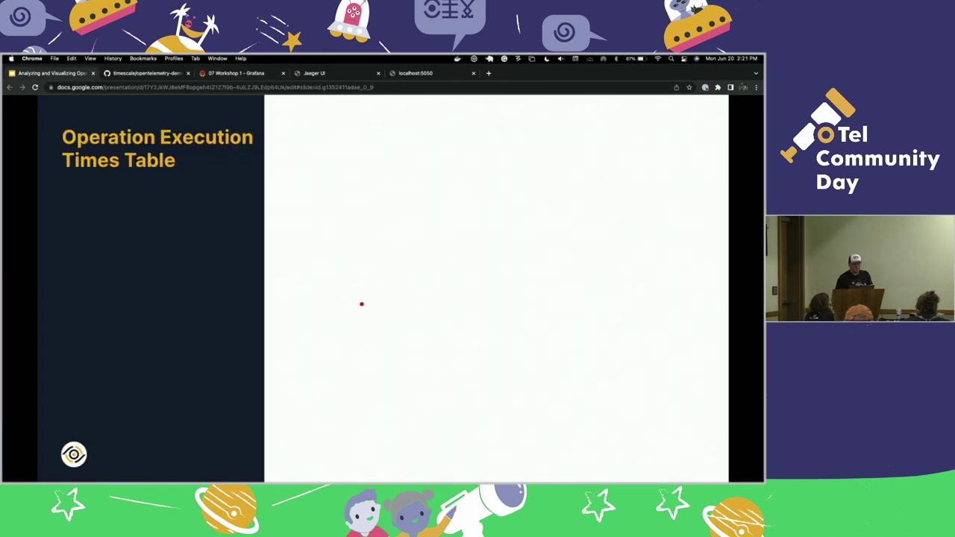
key(Right)
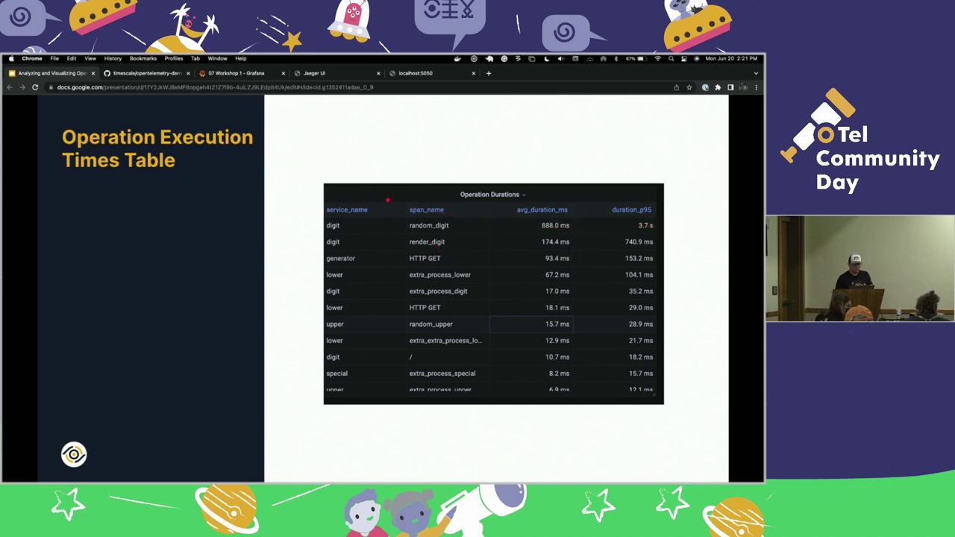
key(Right)
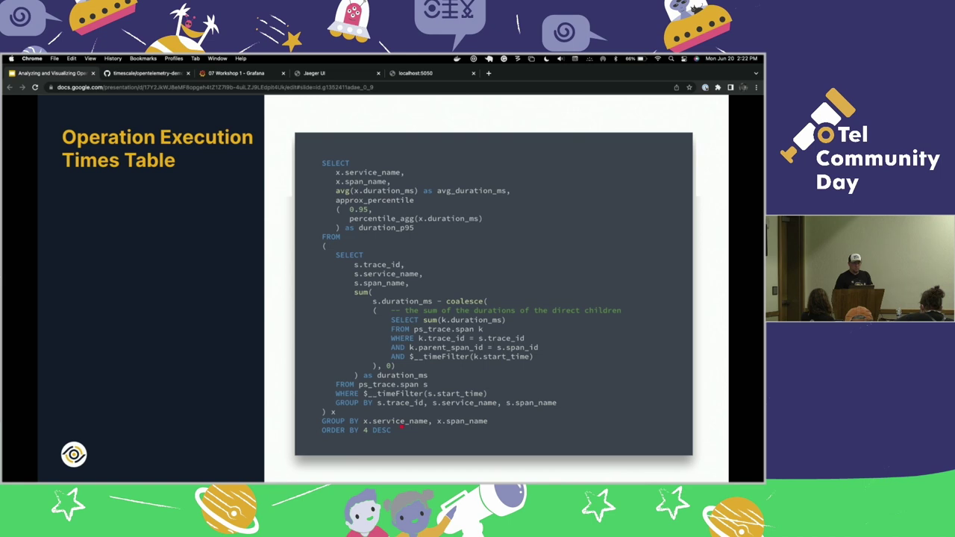
Switch to Grafana, uncomment the Operation Durations panel's SQL query, and apply it with a dashboard refresh
click(235, 87)
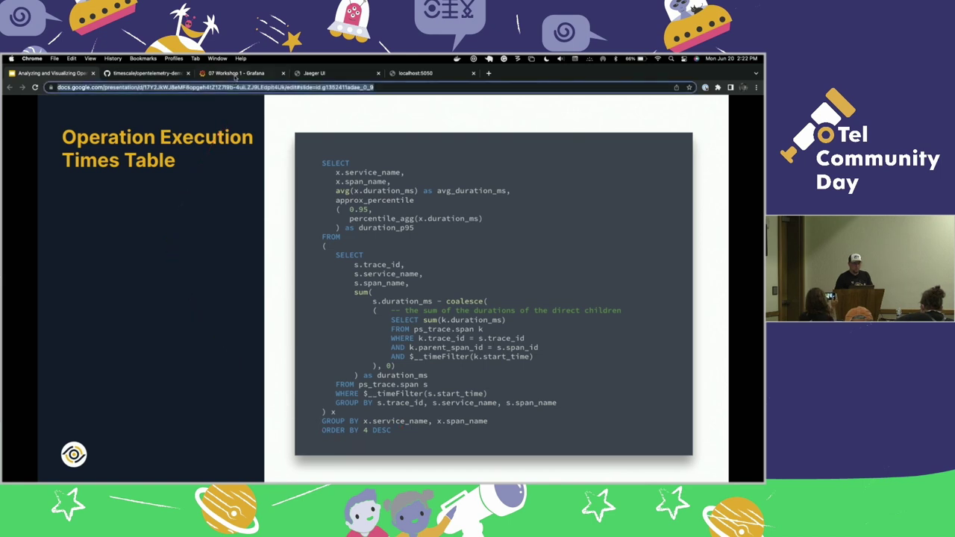
click(235, 74)
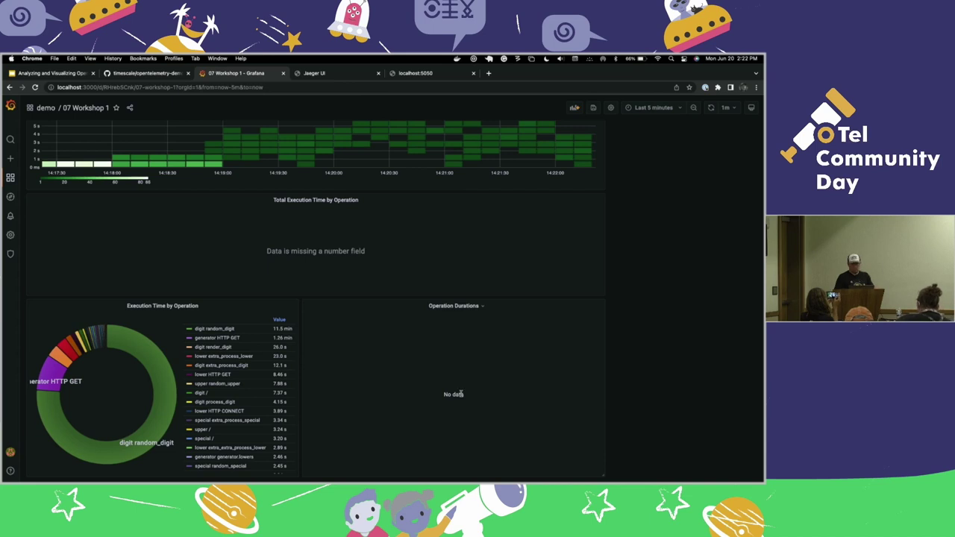
click(482, 306)
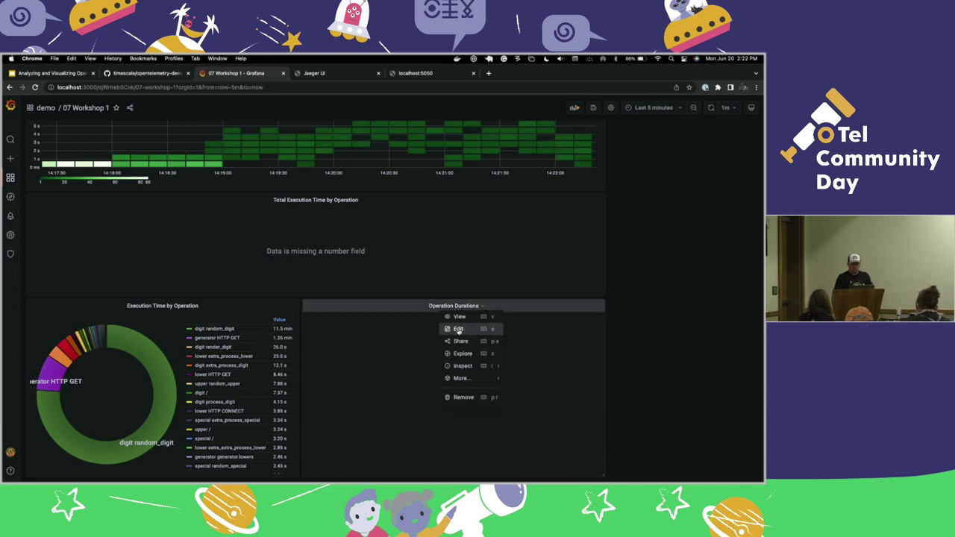
click(459, 330)
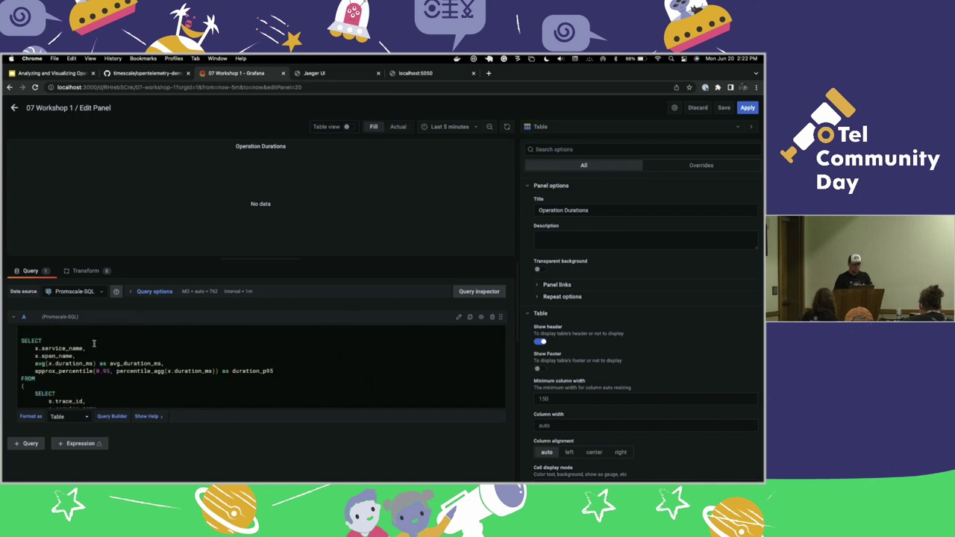
scroll(94, 343, down, 10)
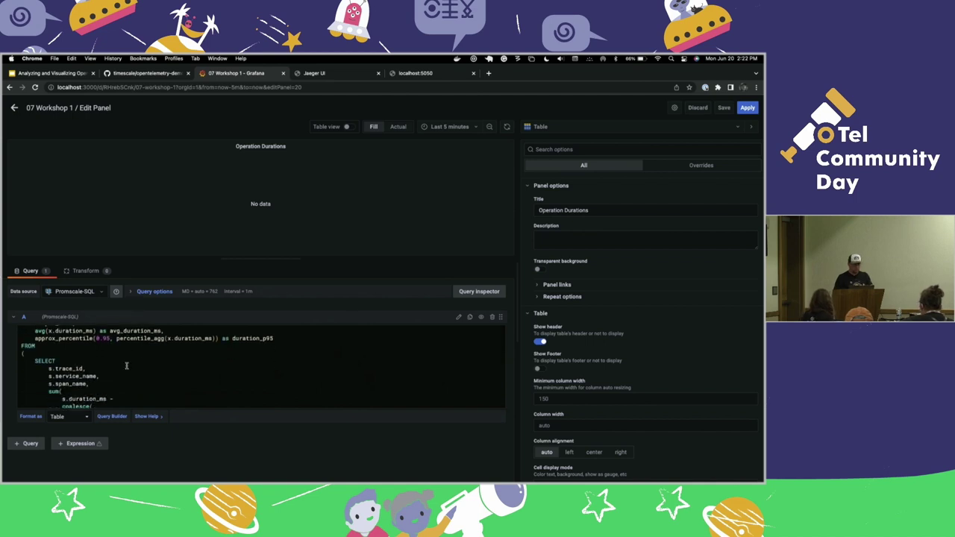
click(61, 405)
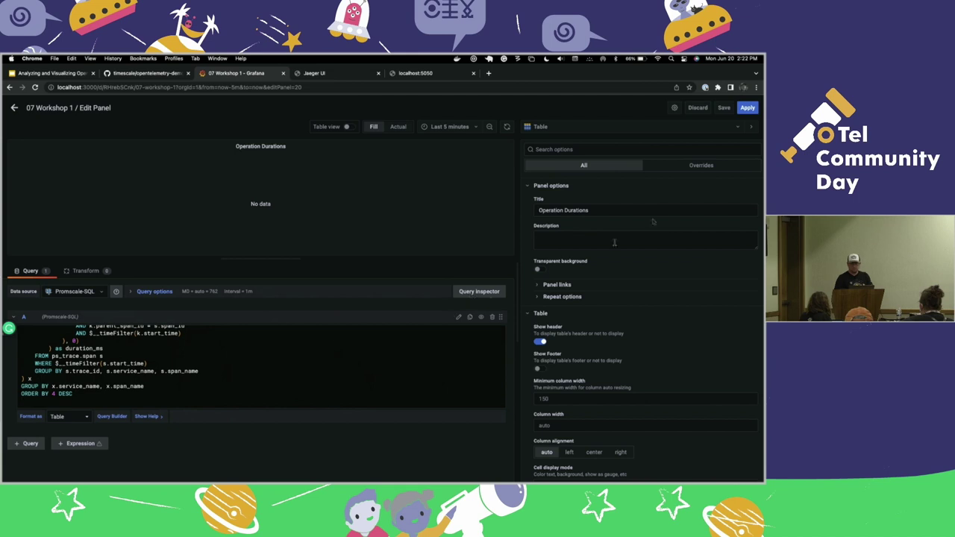
click(747, 107)
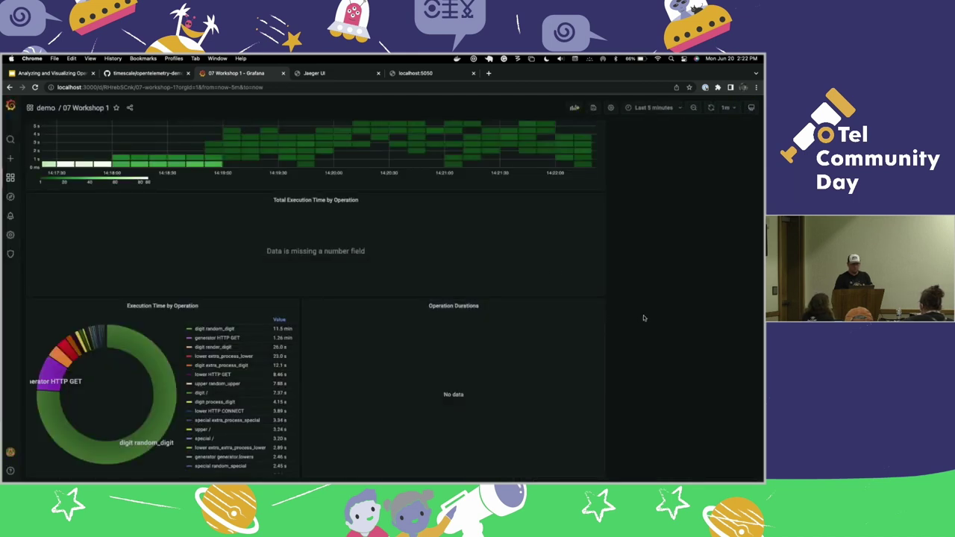
click(710, 108)
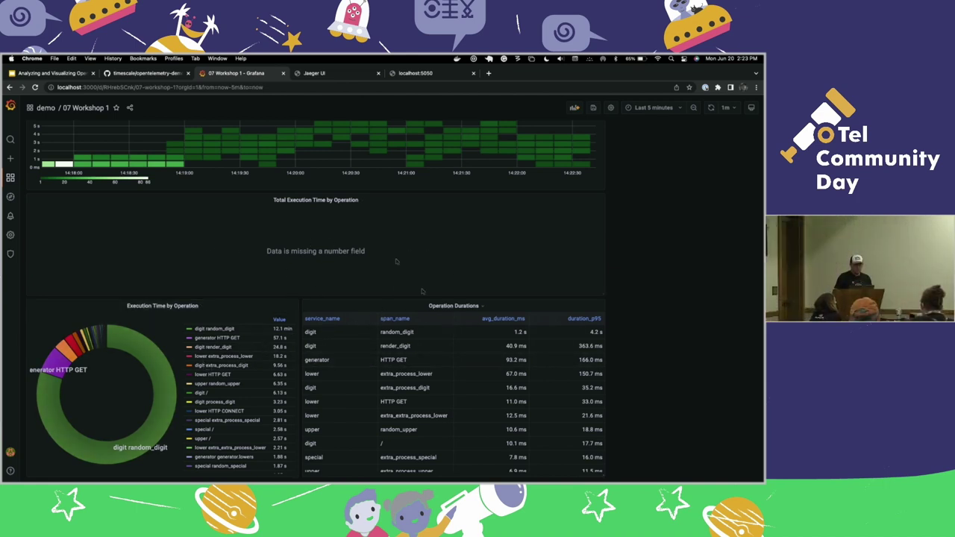
Return to the Google Slides presentation and advance to the SQL query on the Operation Execution Time over Time slide
key(super+1)
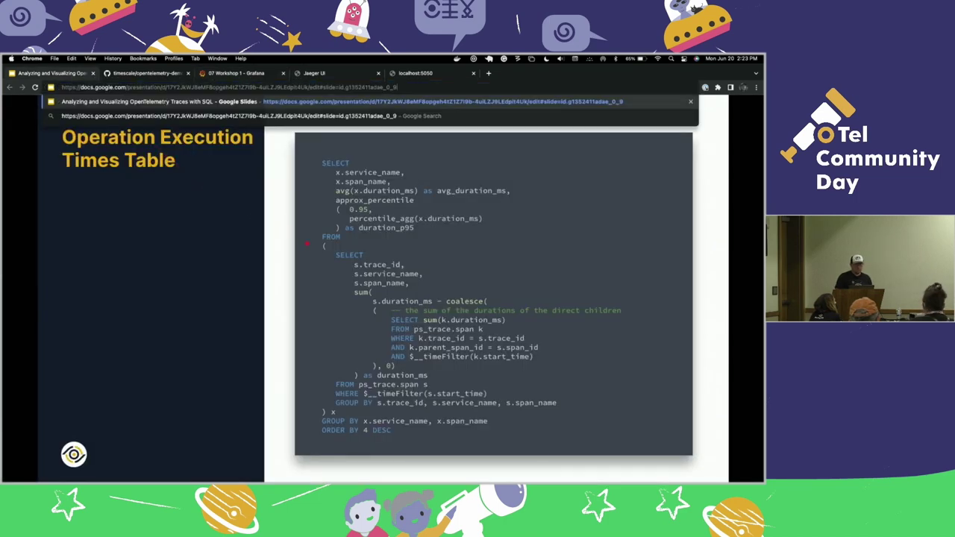
click(184, 192)
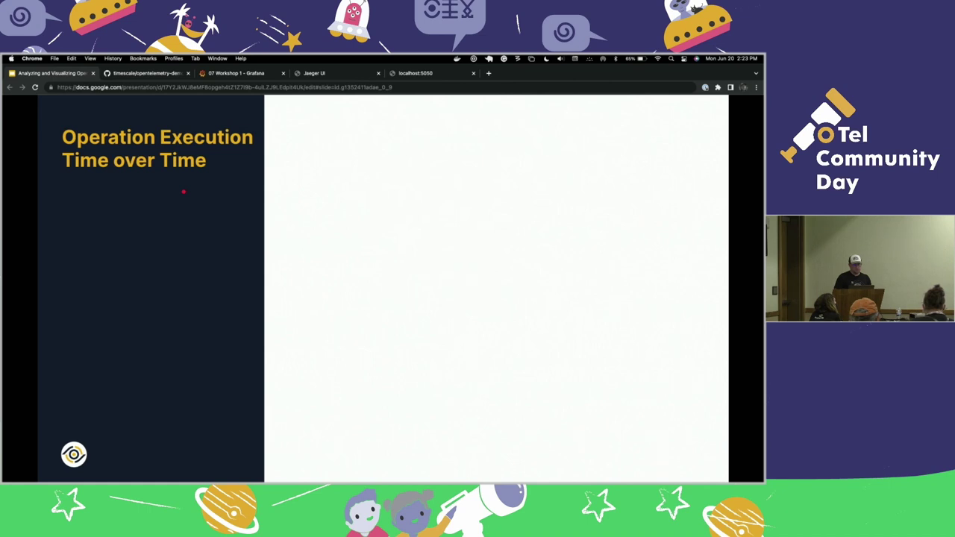
click(385, 200)
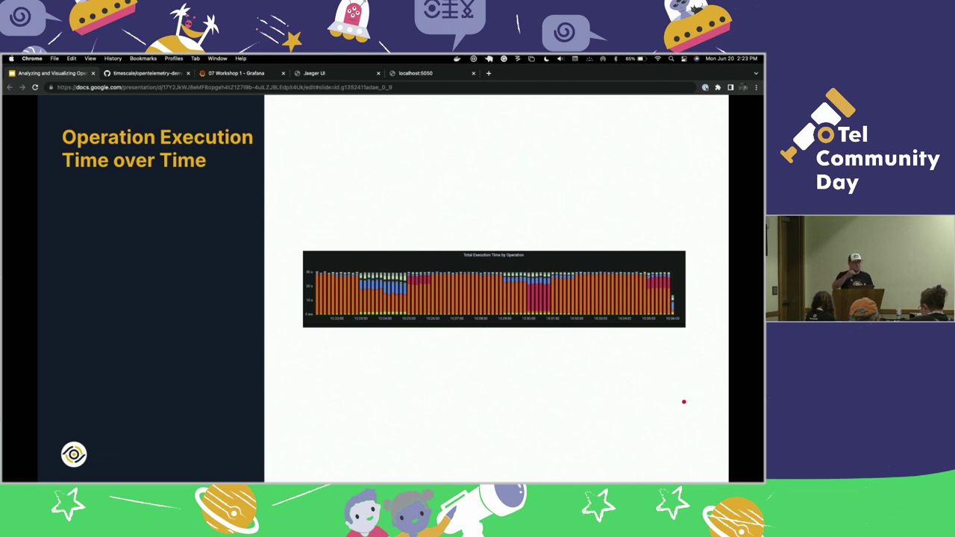
key(Right)
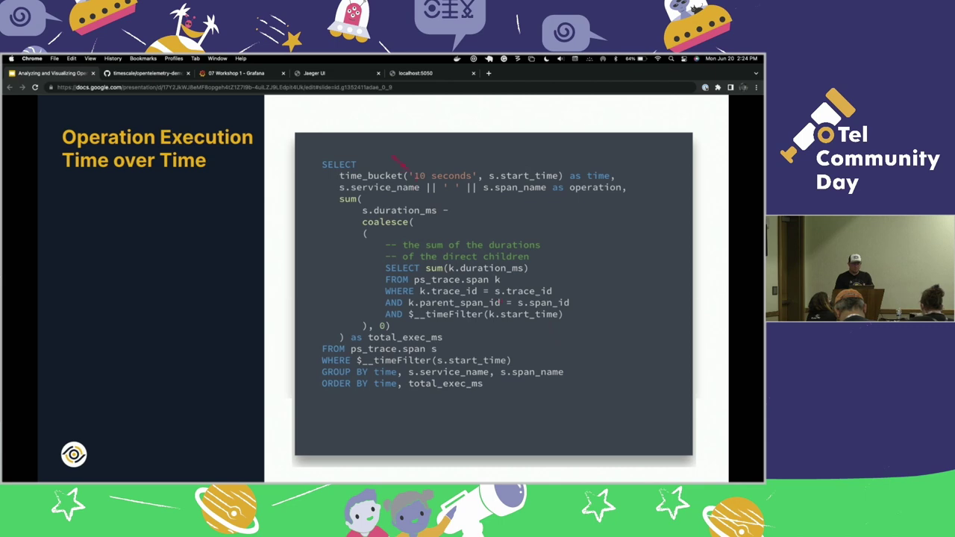
Switch to Grafana, uncomment the Total Execution Time by Operation panel's SQL query, and apply it with a dashboard refresh
click(237, 73)
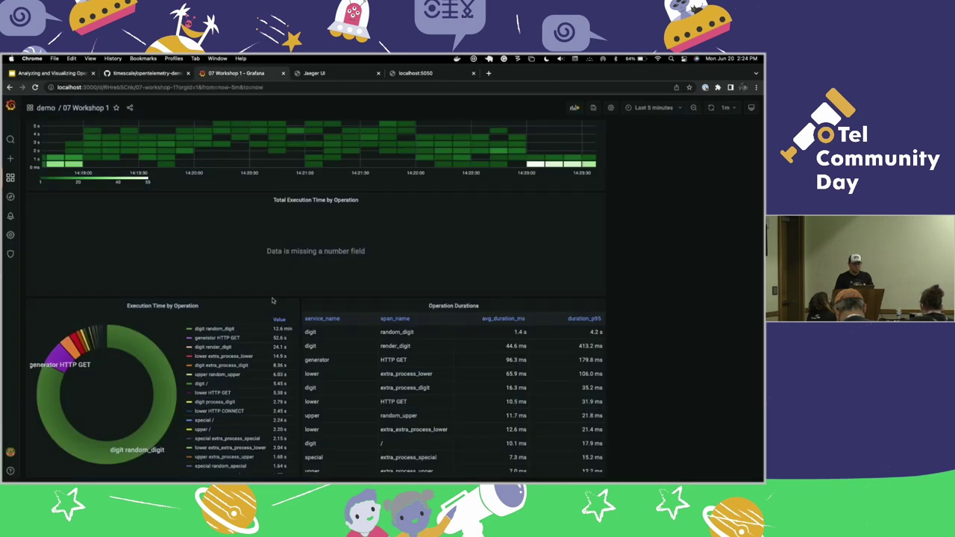
click(362, 201)
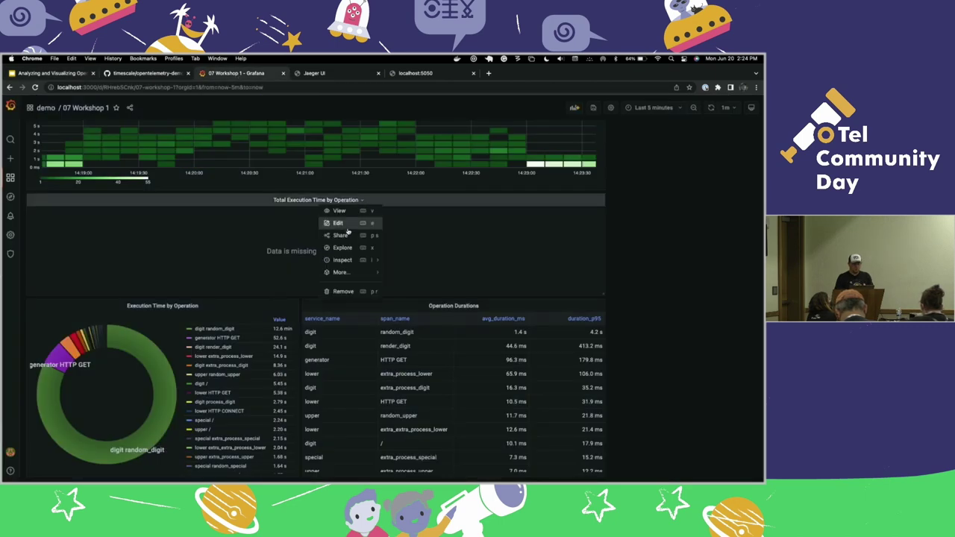
click(358, 228)
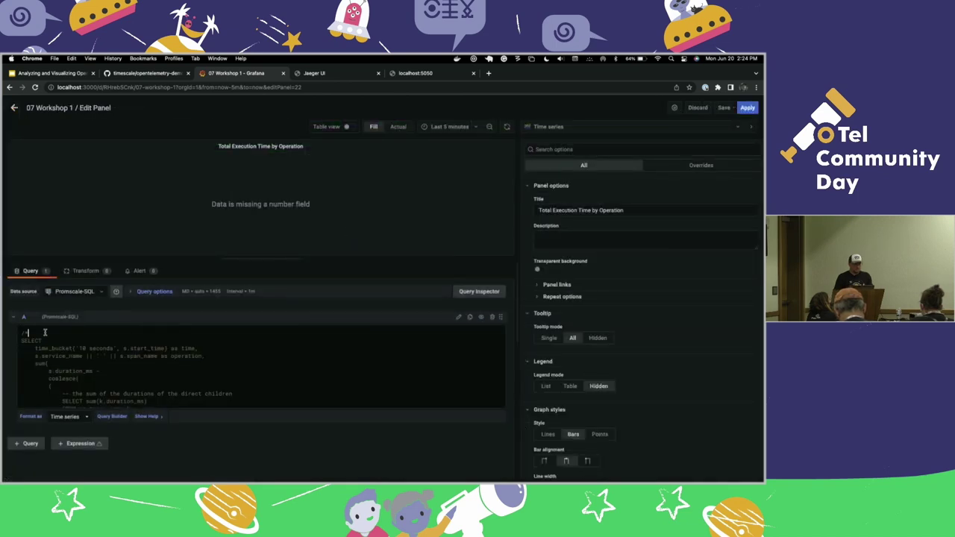
scroll(44, 358, down, 10)
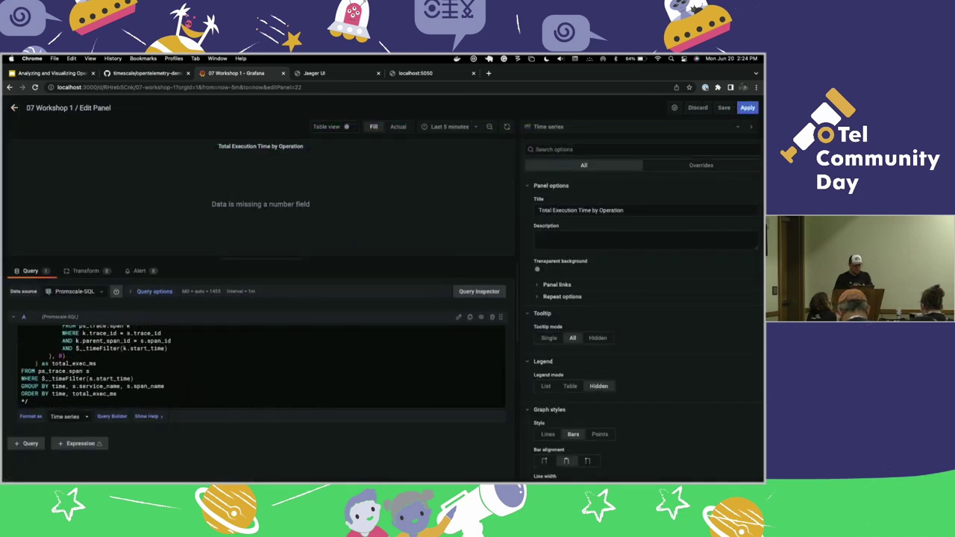
click(36, 401)
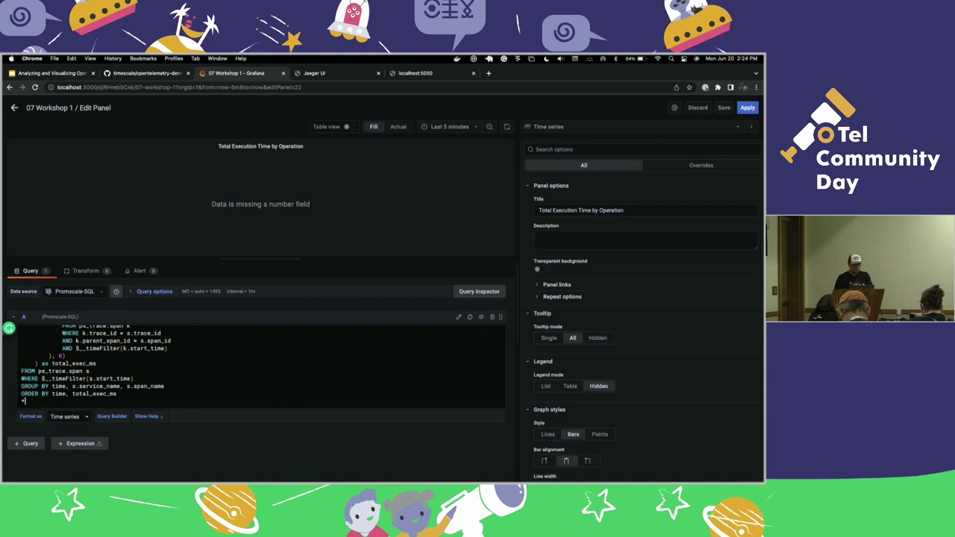
click(747, 108)
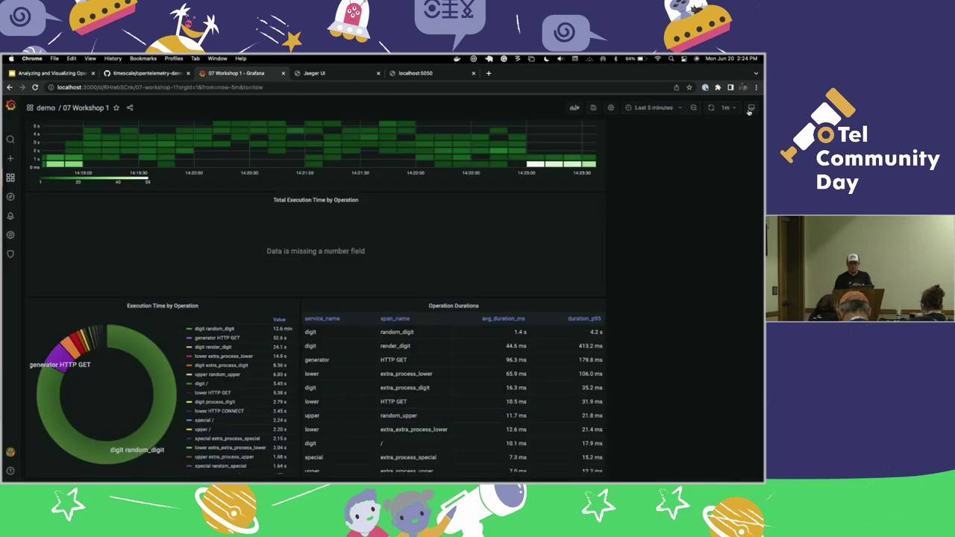
click(710, 107)
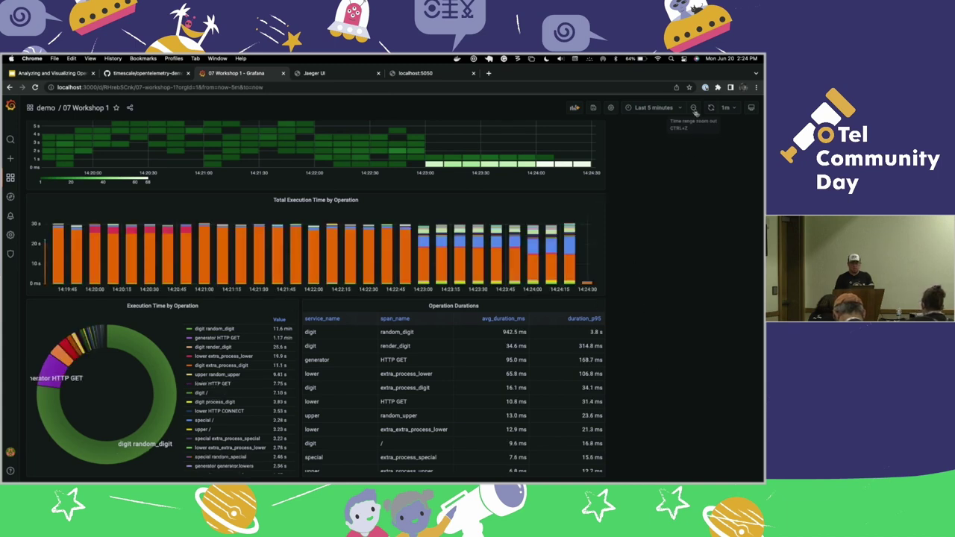
Set the dashboard's time range to the last 15 minutes and compare Total Execution Time by Operation with the latency panels
click(653, 108)
click(662, 158)
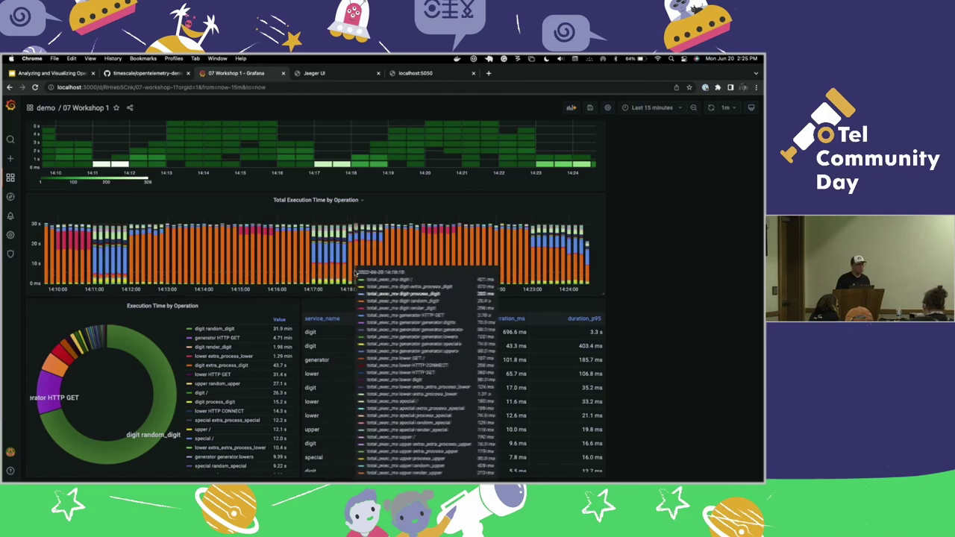
scroll(362, 272, up, 2)
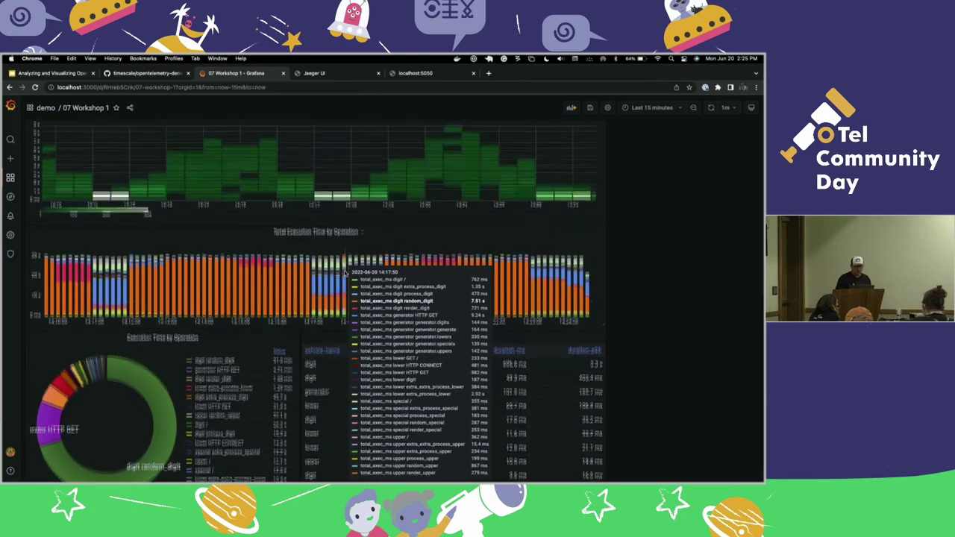
scroll(344, 272, up, 3)
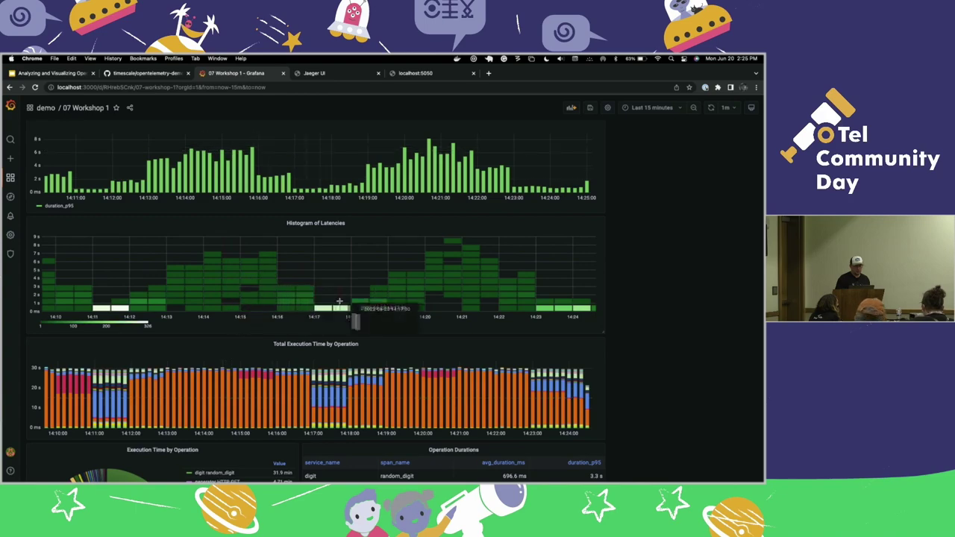
scroll(279, 223, up, 2)
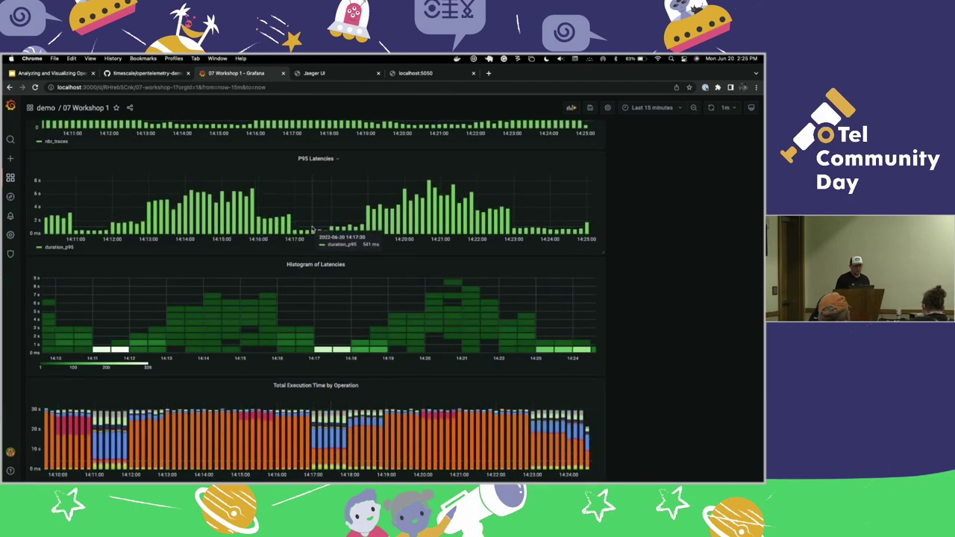
Check the Throughput panel, and inspect the per-operation breakdown in Total Execution Time by Operation around 14:17
scroll(294, 175, up, 2)
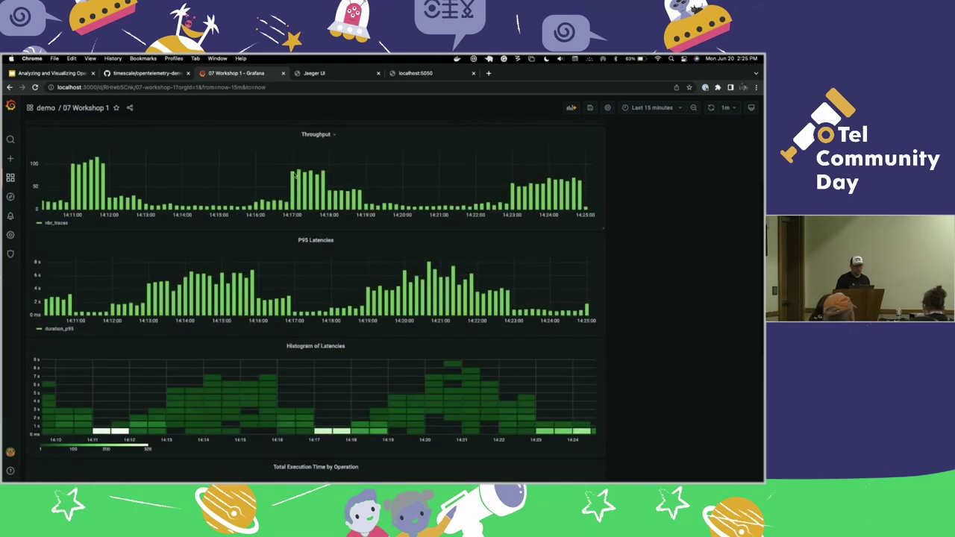
scroll(293, 175, down, 3)
scroll(294, 175, down, 3)
scroll(294, 176, down, 2)
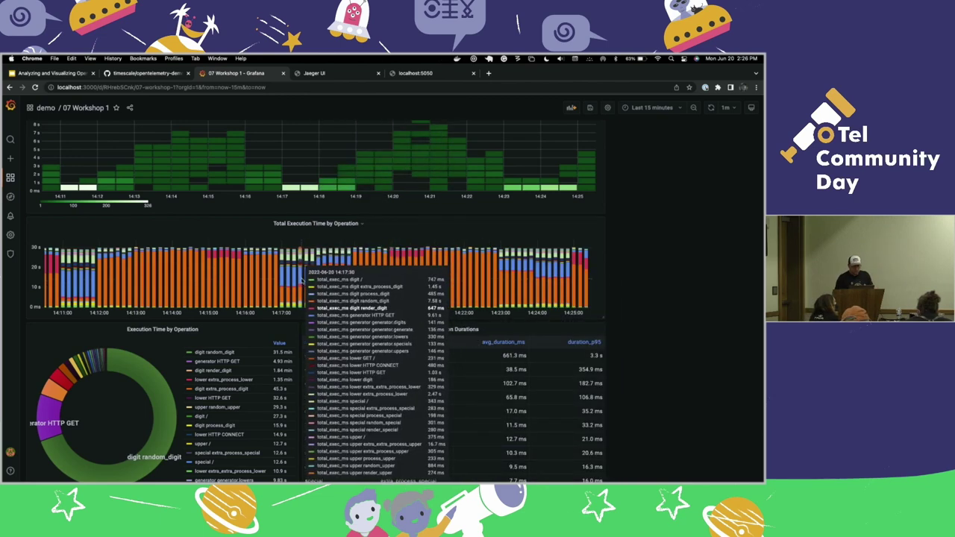
click(301, 278)
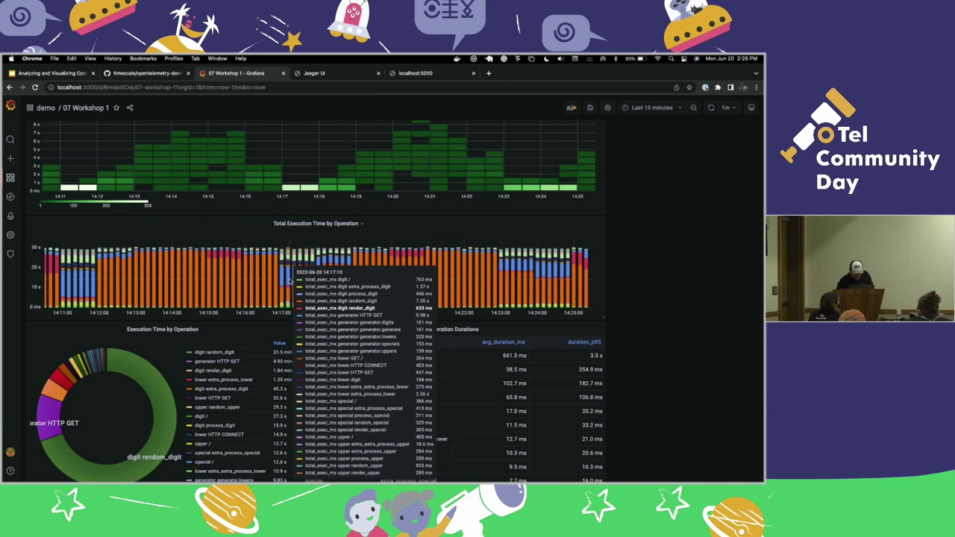
click(297, 282)
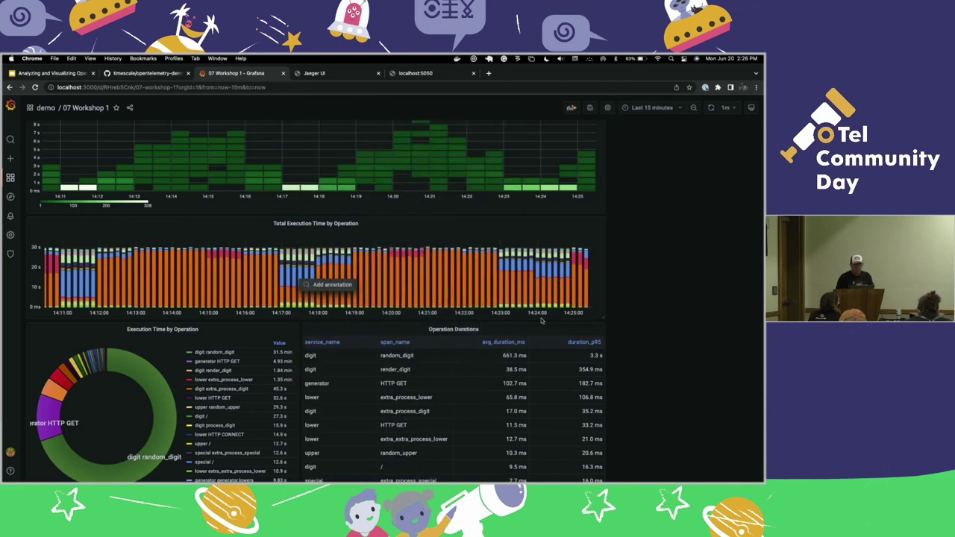
Compare the Throughput, P95 Latencies and Histogram of Latencies panels with the Total Execution Time by Operation patterns
scroll(666, 270, up, 4)
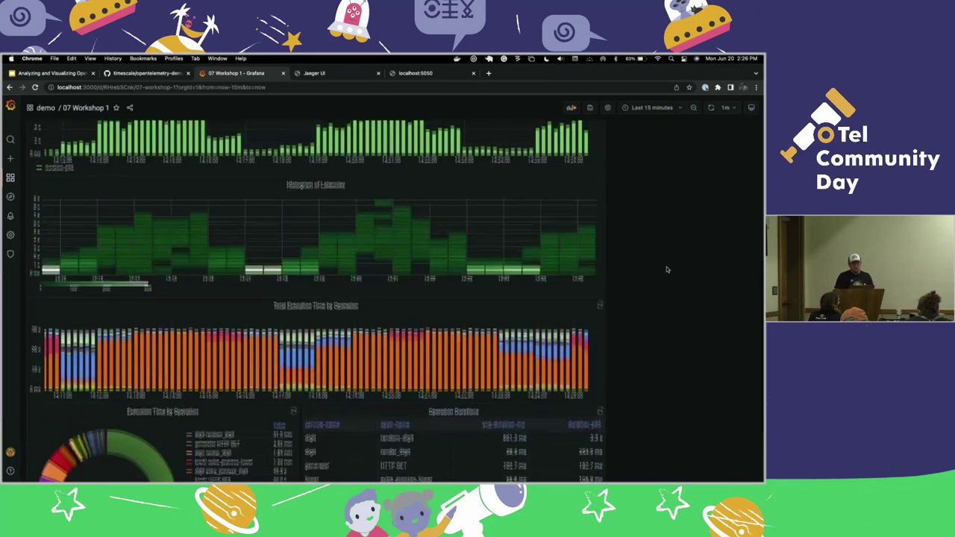
scroll(667, 270, up, 1)
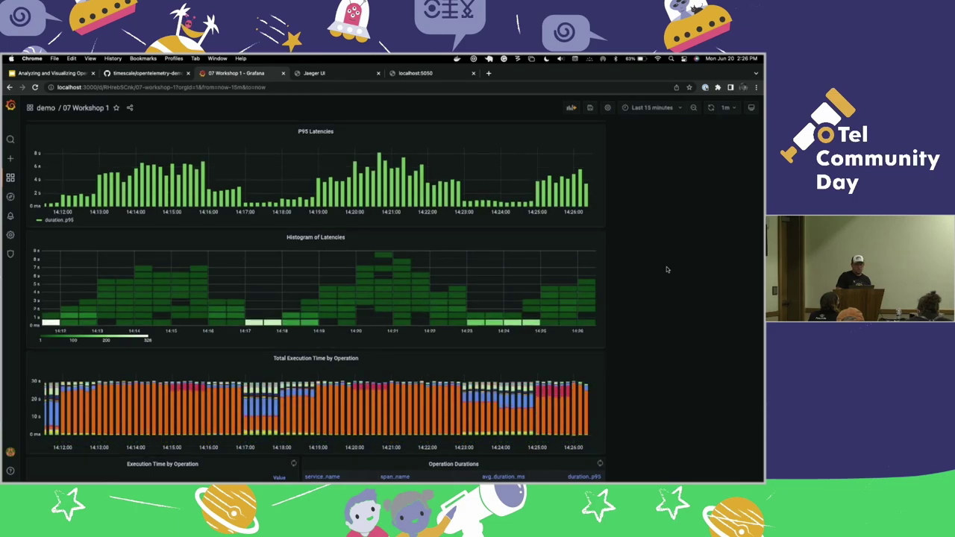
scroll(666, 269, up, 1)
scroll(667, 269, down, 3)
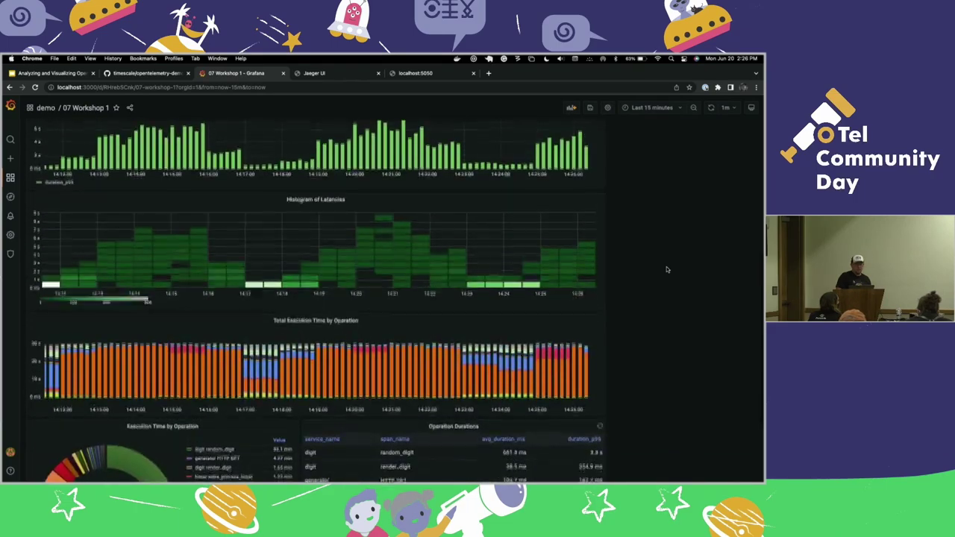
scroll(667, 270, up, 3)
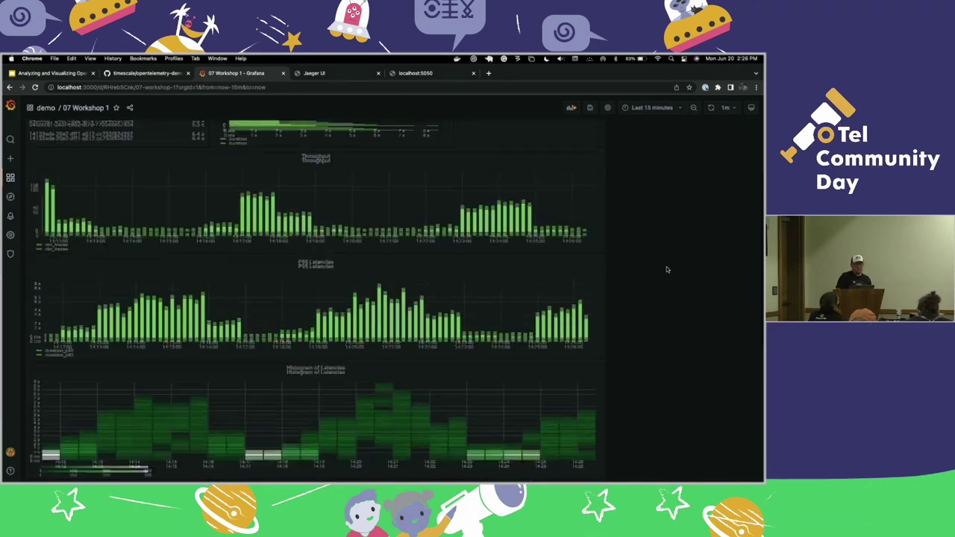
scroll(666, 269, up, 2)
scroll(666, 269, down, 6)
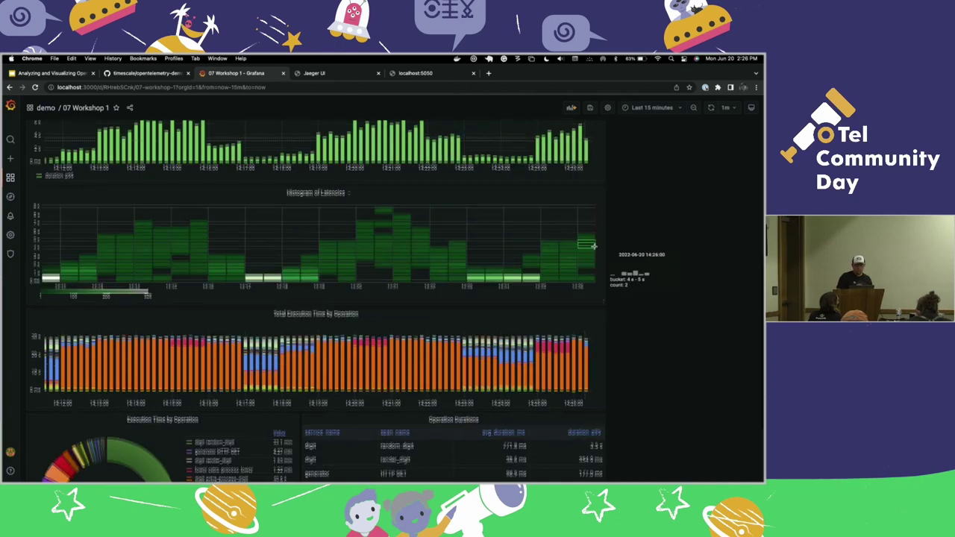
scroll(593, 247, down, 3)
scroll(595, 248, up, 5)
scroll(595, 249, up, 3)
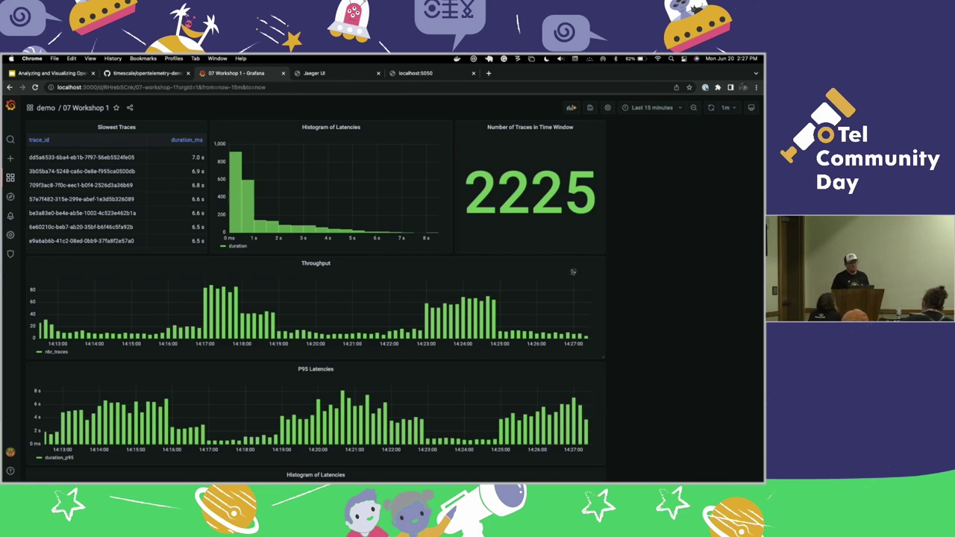
Switch to the Google Slides presentation, leave the slideshow, and open the Observability Stack diagram slide
click(70, 73)
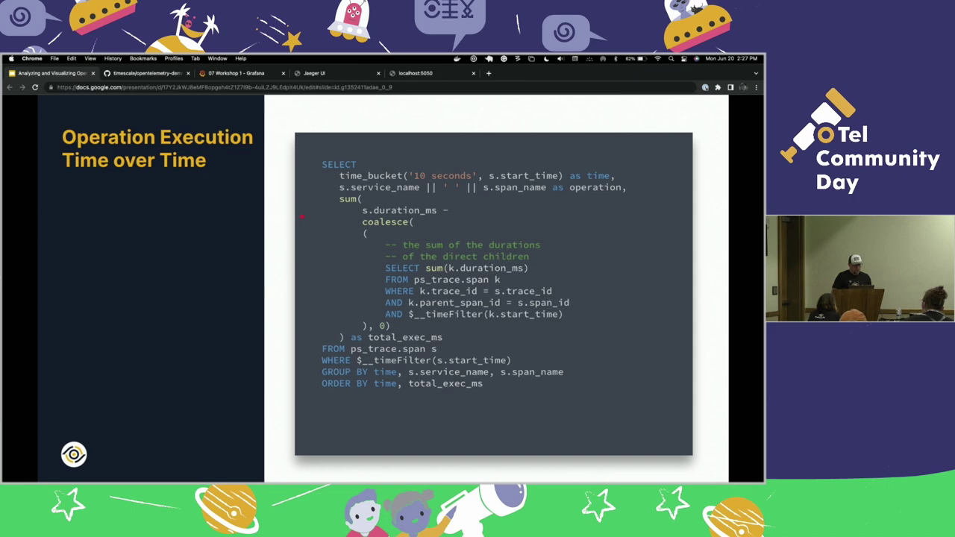
key(Escape)
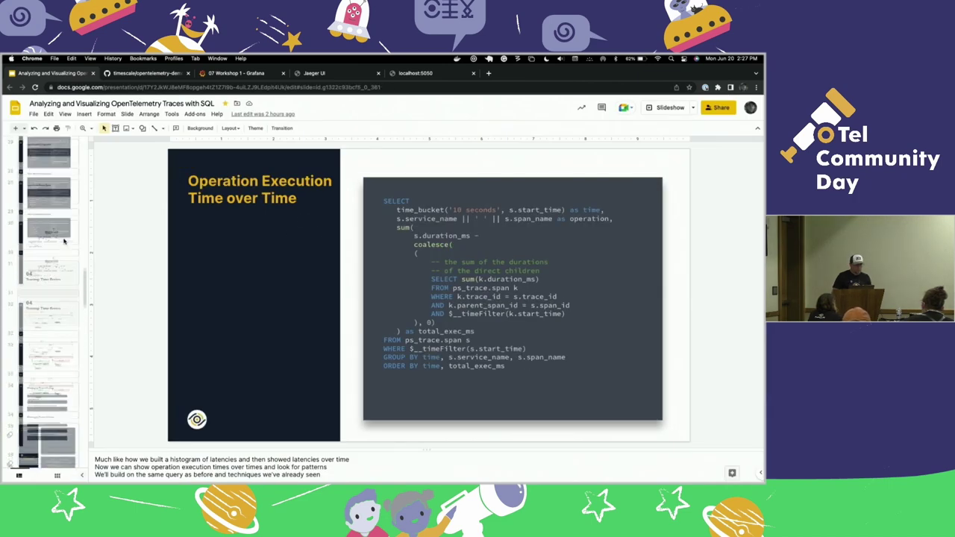
scroll(64, 241, up, 10)
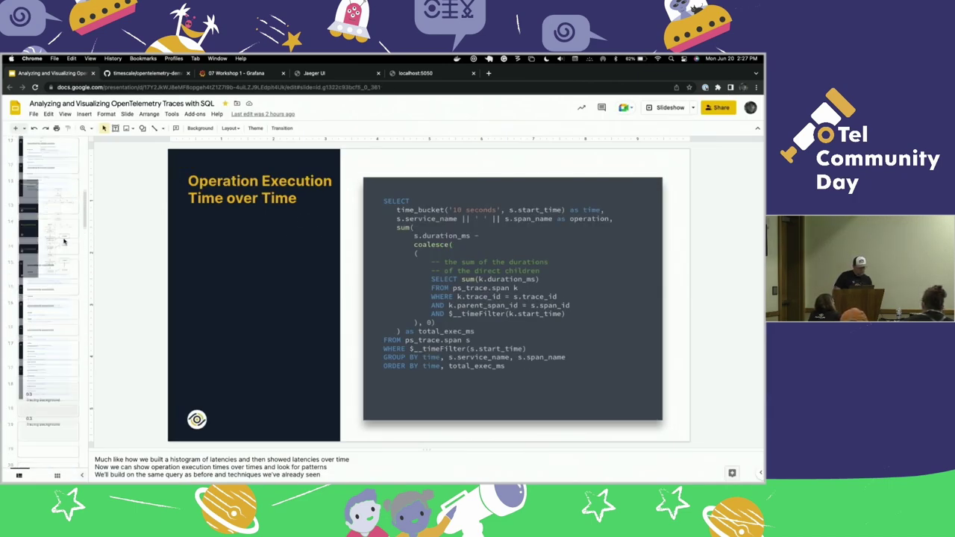
scroll(64, 241, up, 2)
click(65, 332)
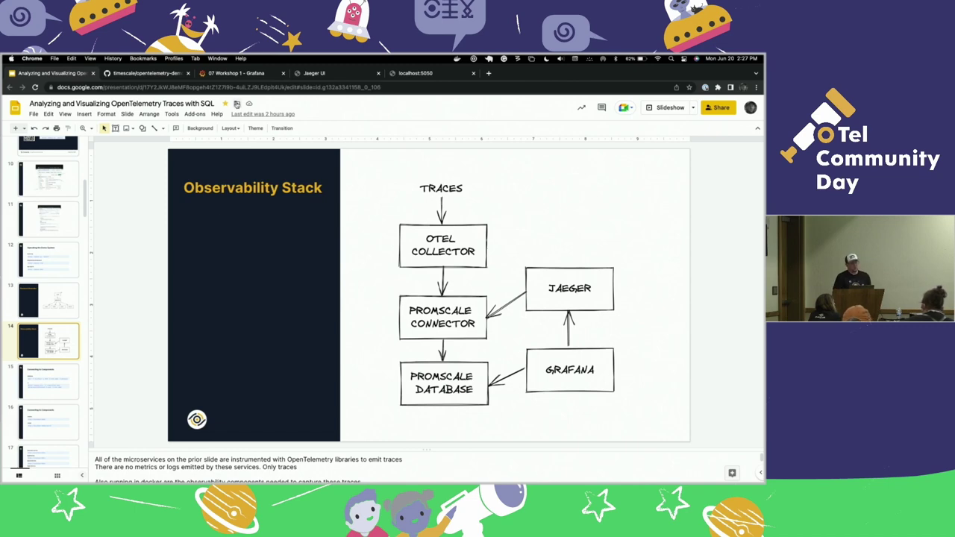
Switch to the Grafana dashboard and review the Throughput and P95 Latencies panels
click(237, 73)
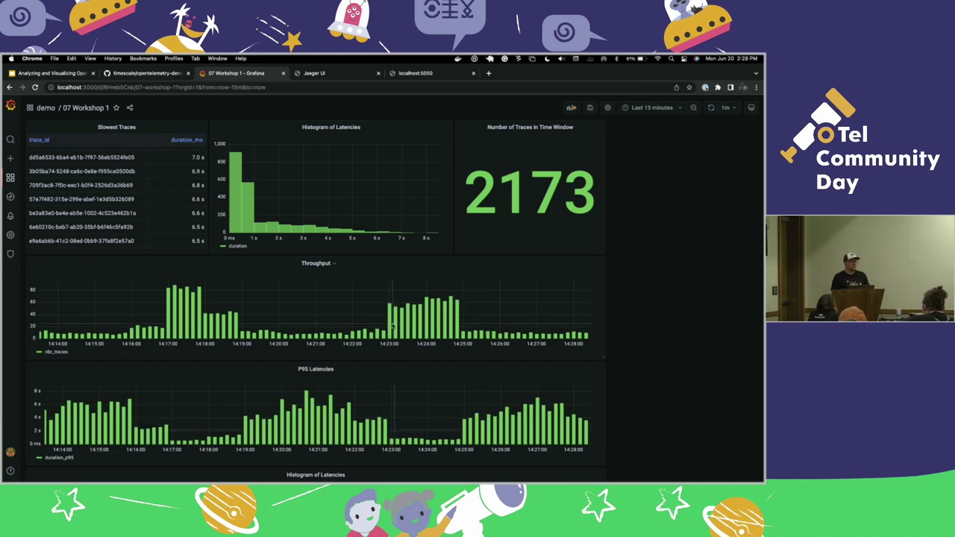
scroll(484, 301, down, 2)
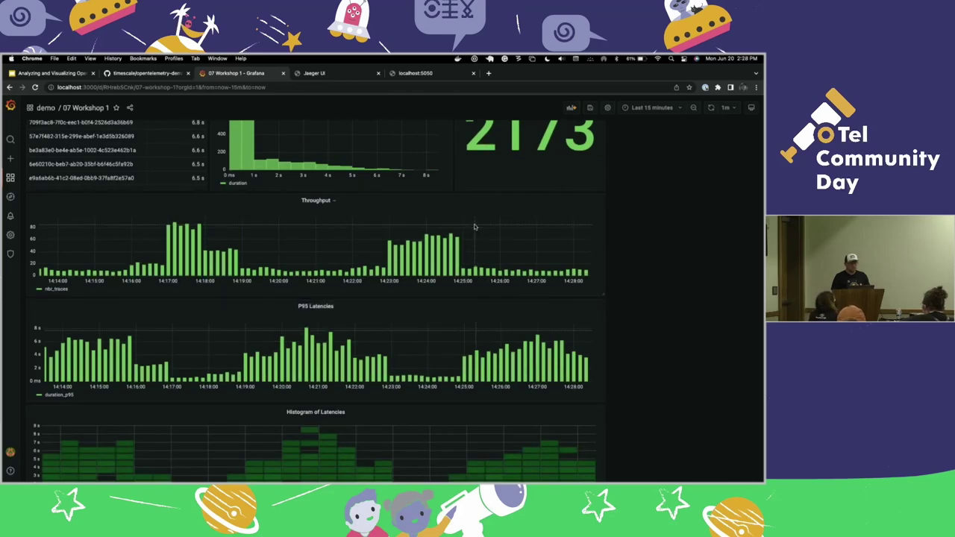
scroll(474, 227, up, 1)
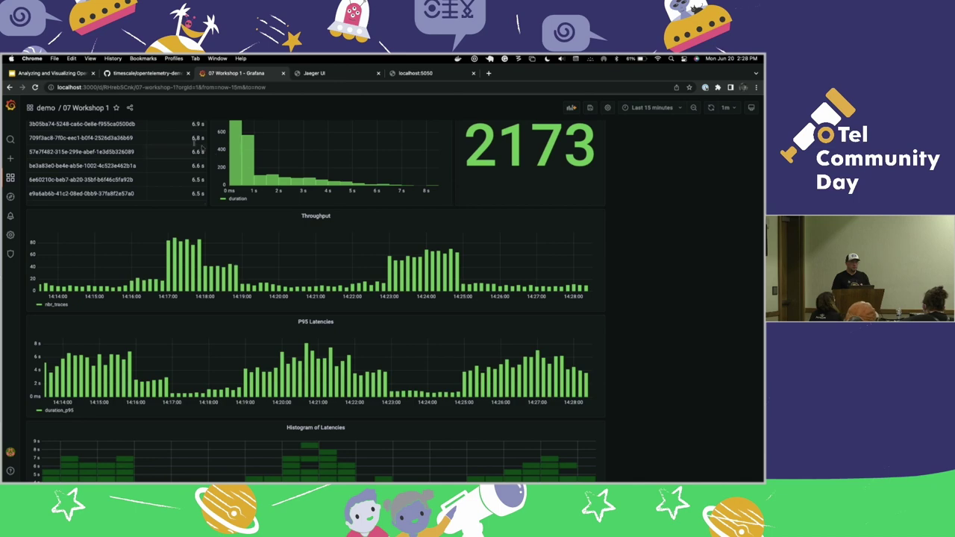
Return to Google Slides, select the Operation Execution Time over Time slide, and start the slideshow from it
click(53, 72)
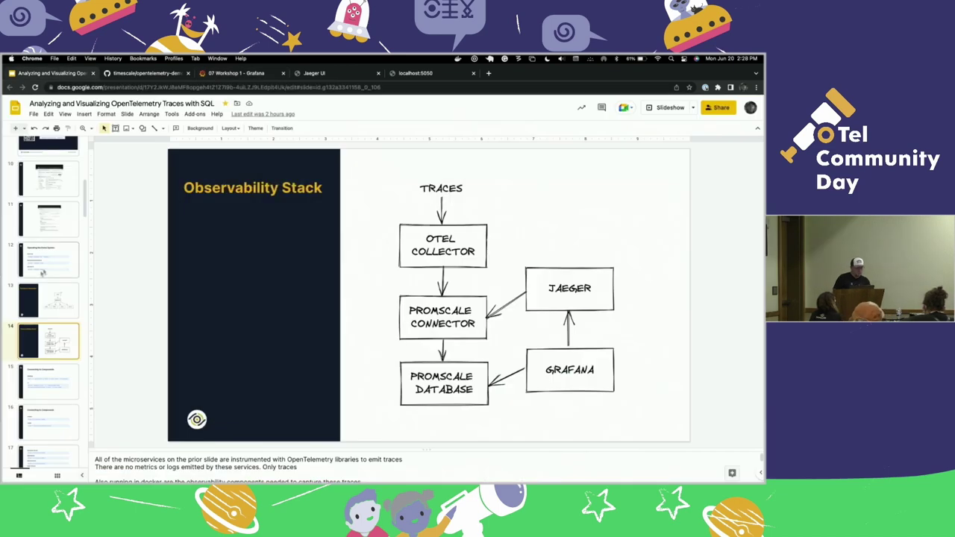
scroll(41, 274, down, 10)
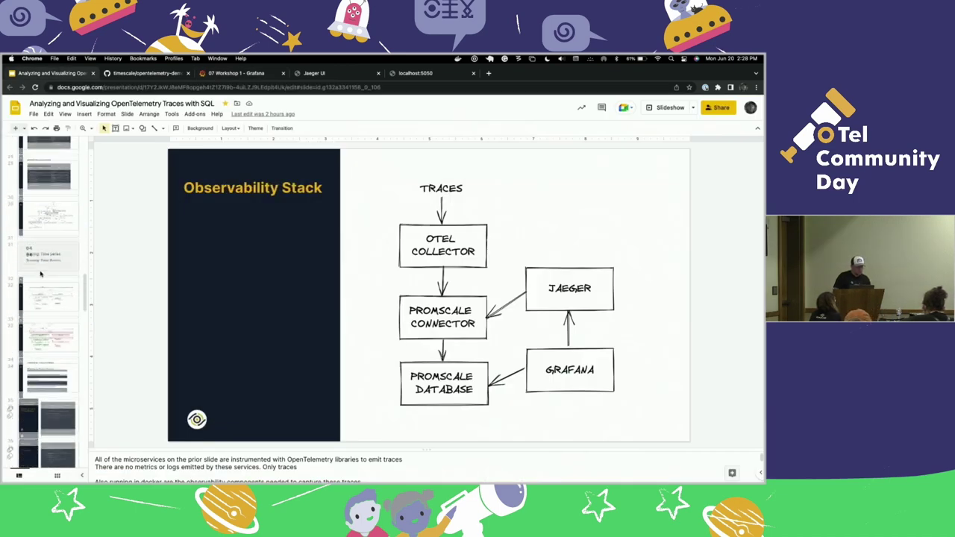
scroll(41, 275, down, 12)
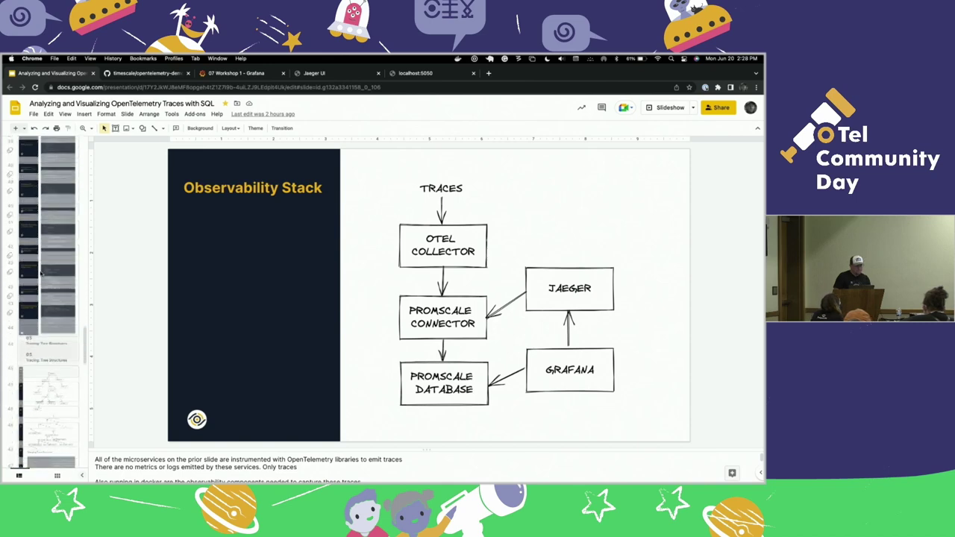
click(51, 252)
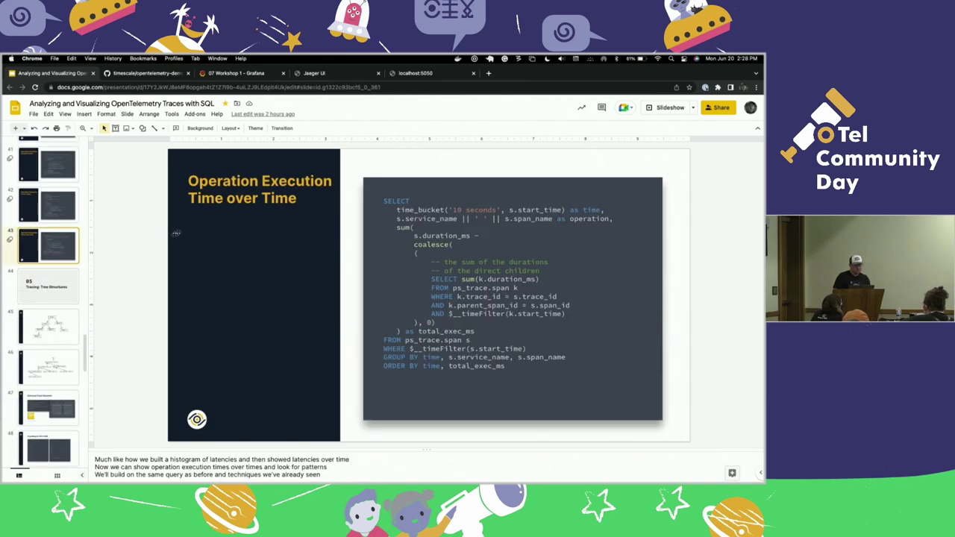
click(678, 109)
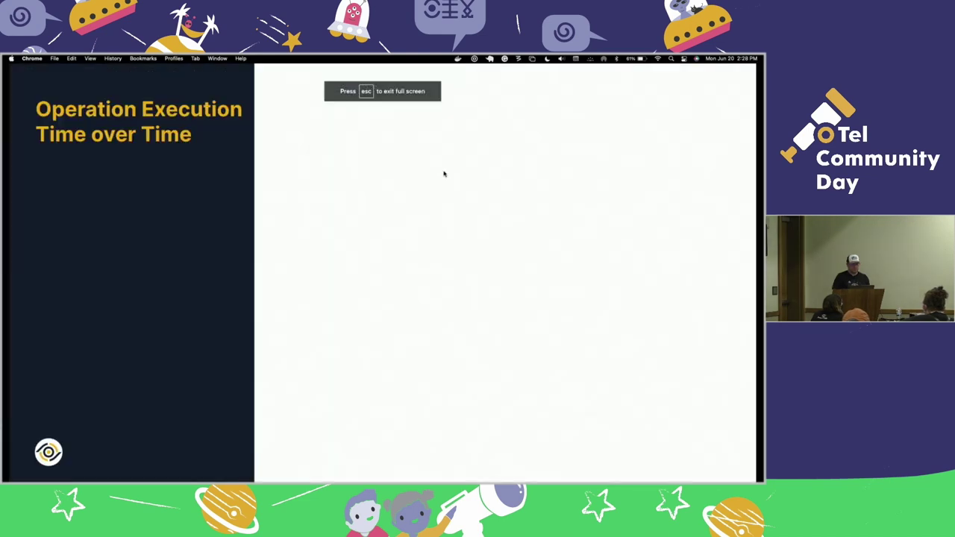